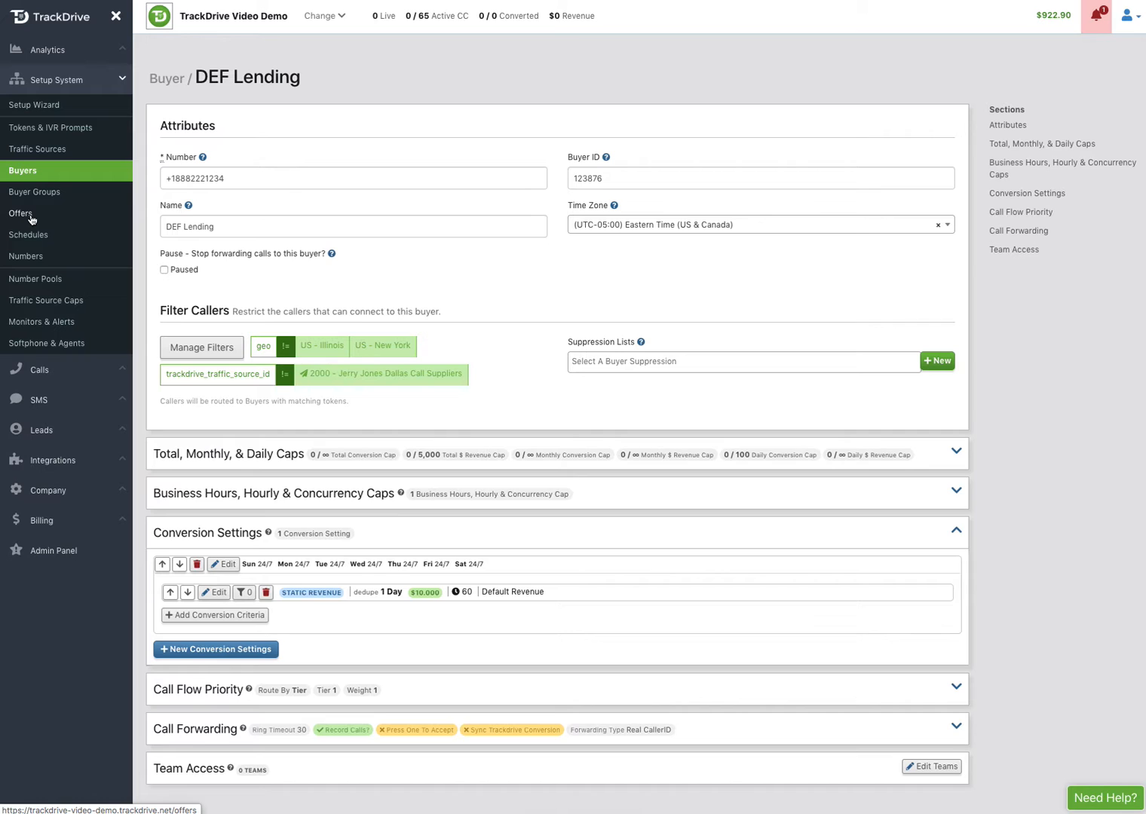
Step: Expand the buyer's Business Hours, Hourly & Concurrency Caps section to review its time blocks
scroll(449, 554, down, 1)
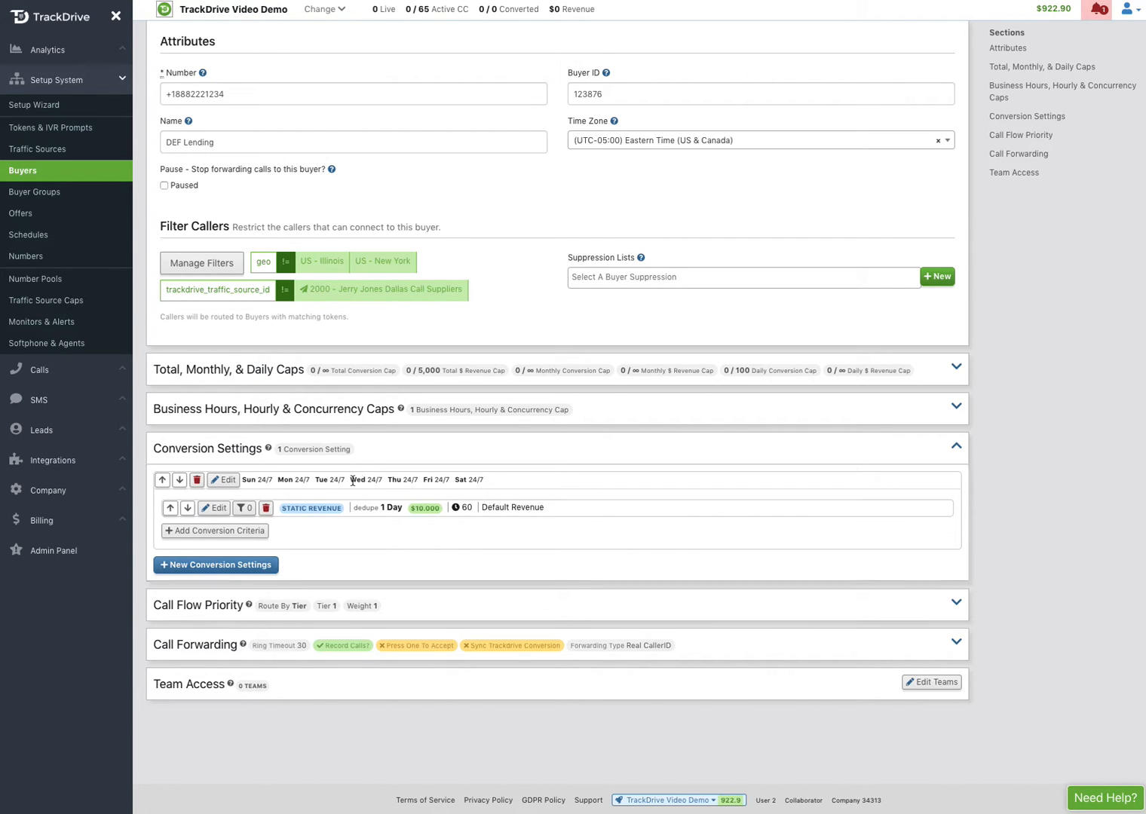
click(795, 413)
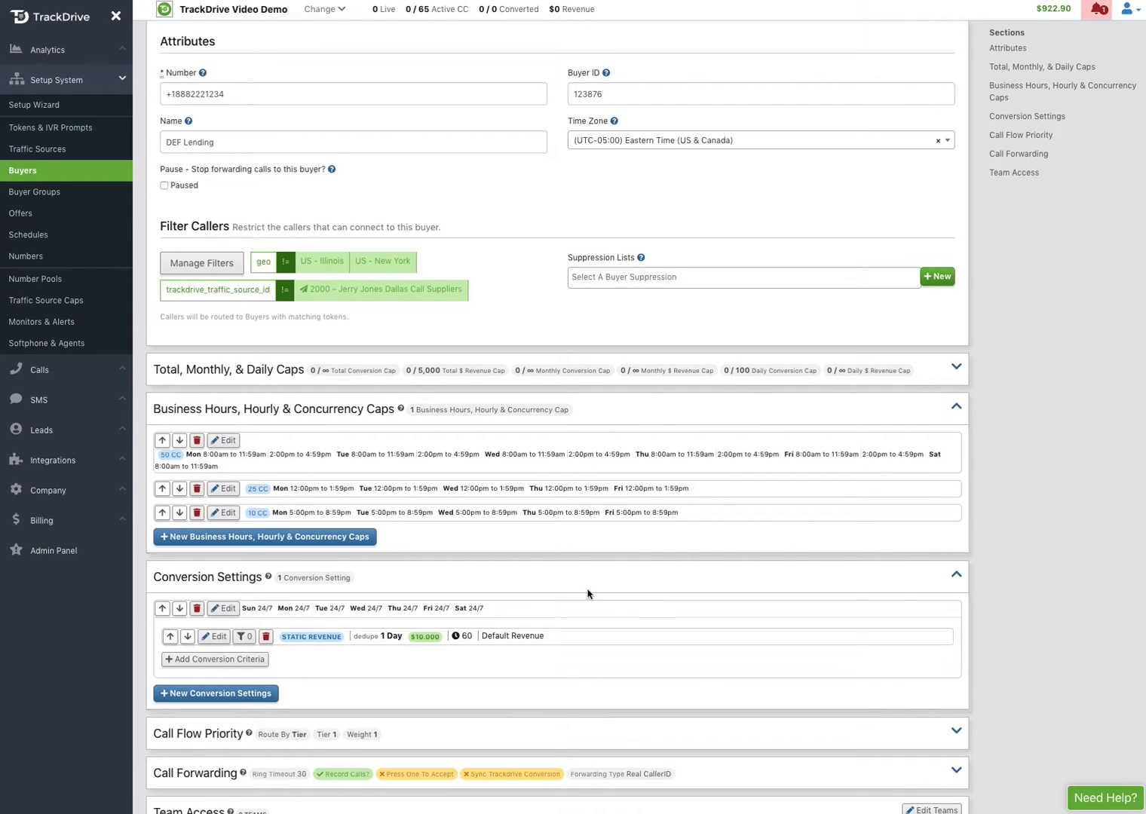
scroll(582, 627, down, 1)
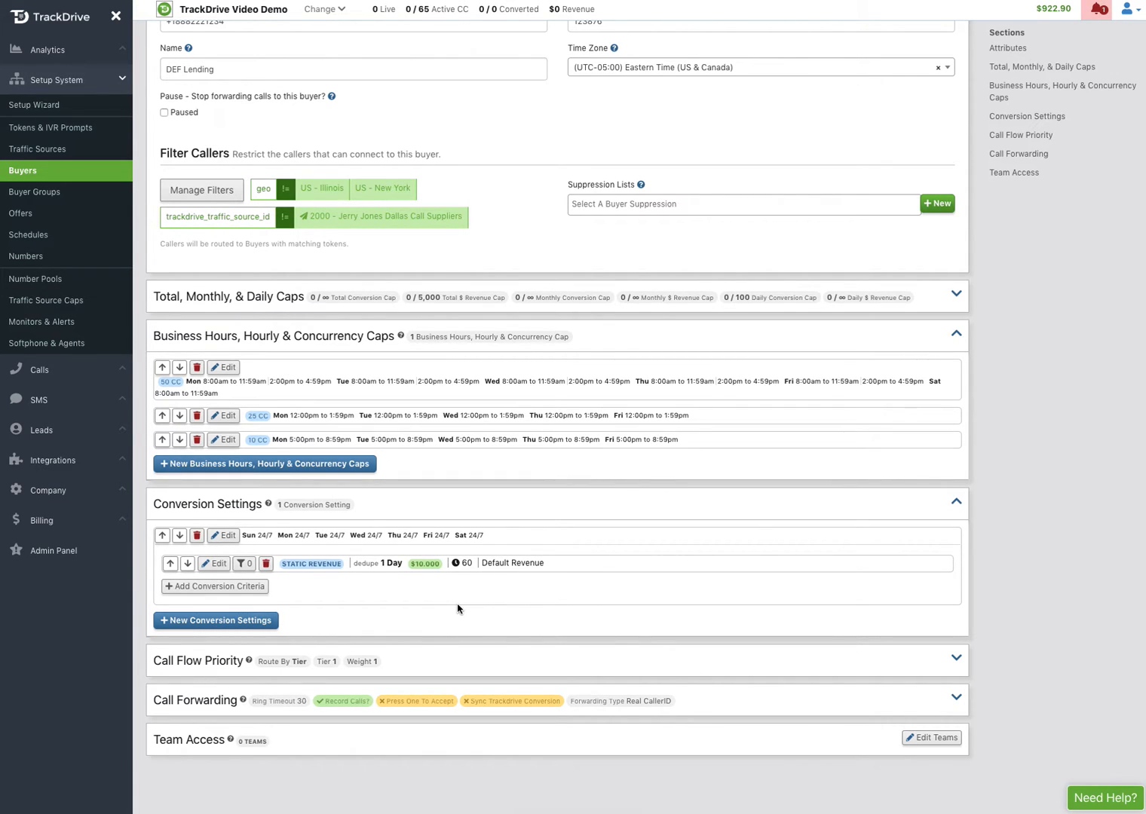
Step: Edit the Default Revenue conversion, setting the bid price to 25 and the duplicate timeframe to 30 Days
click(218, 565)
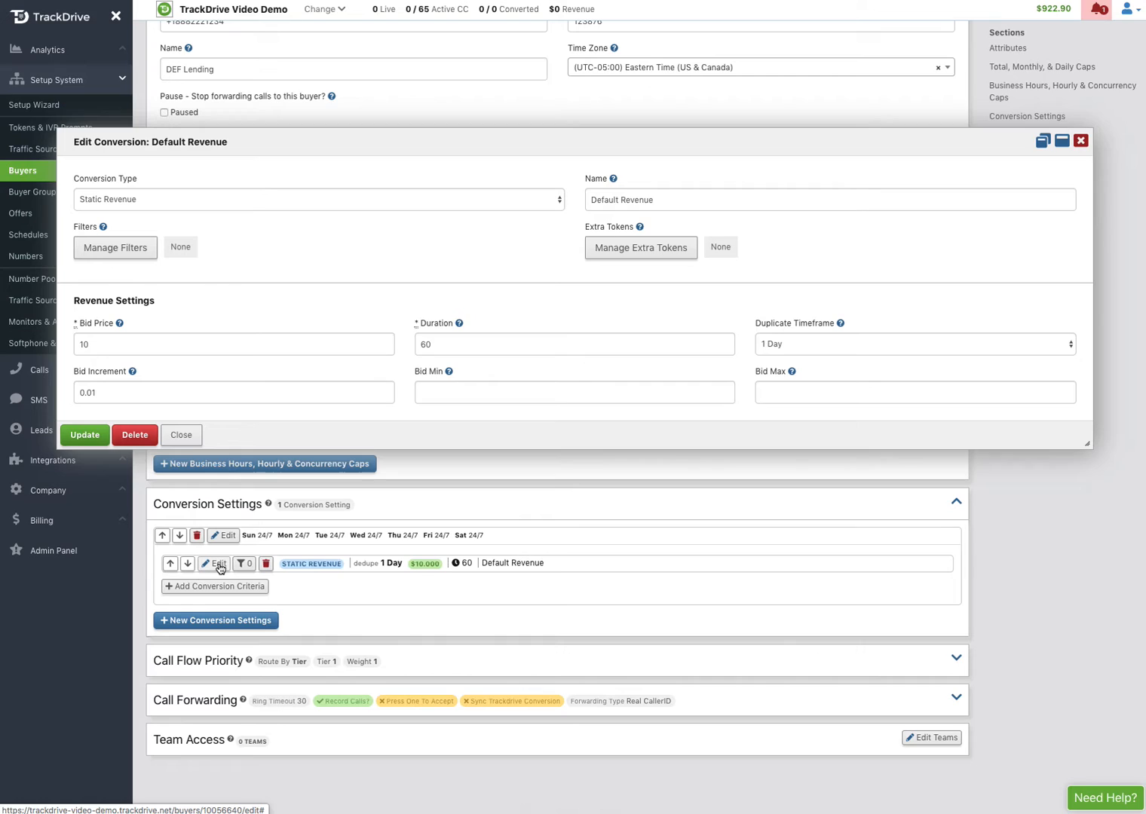
click(220, 205)
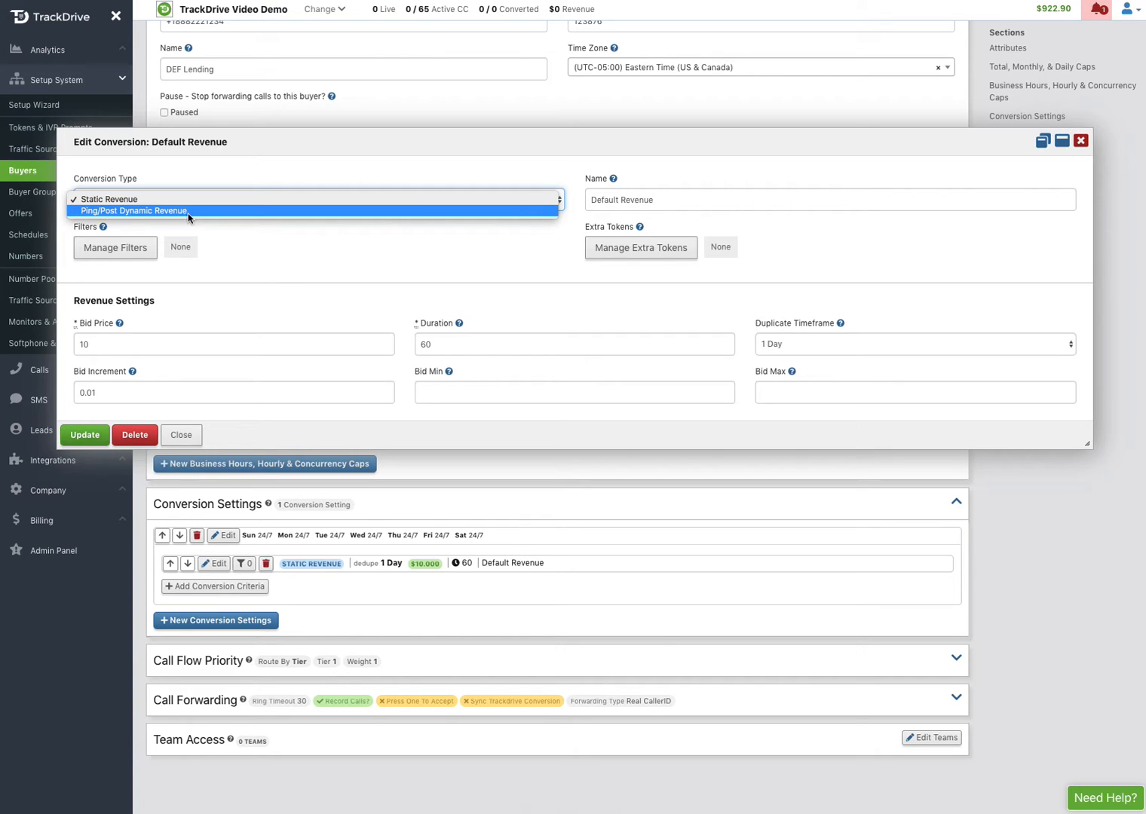
click(246, 264)
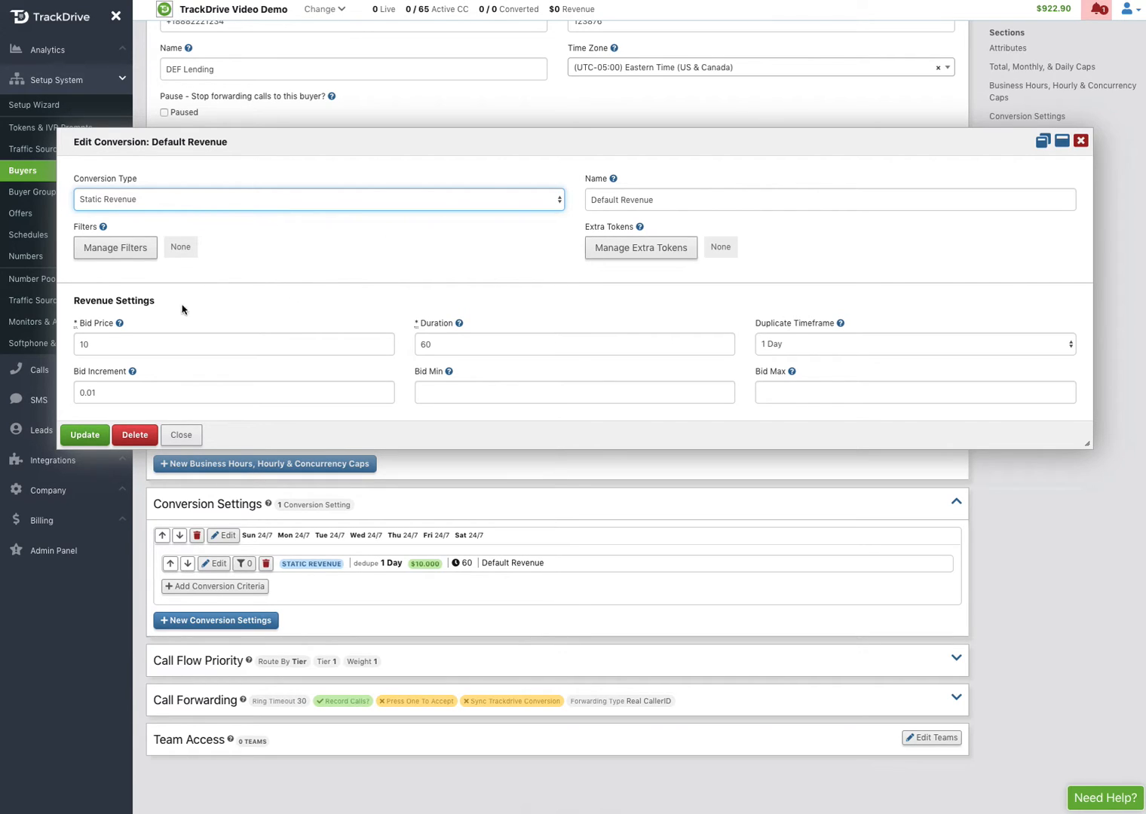
double_click(88, 345)
text(25)
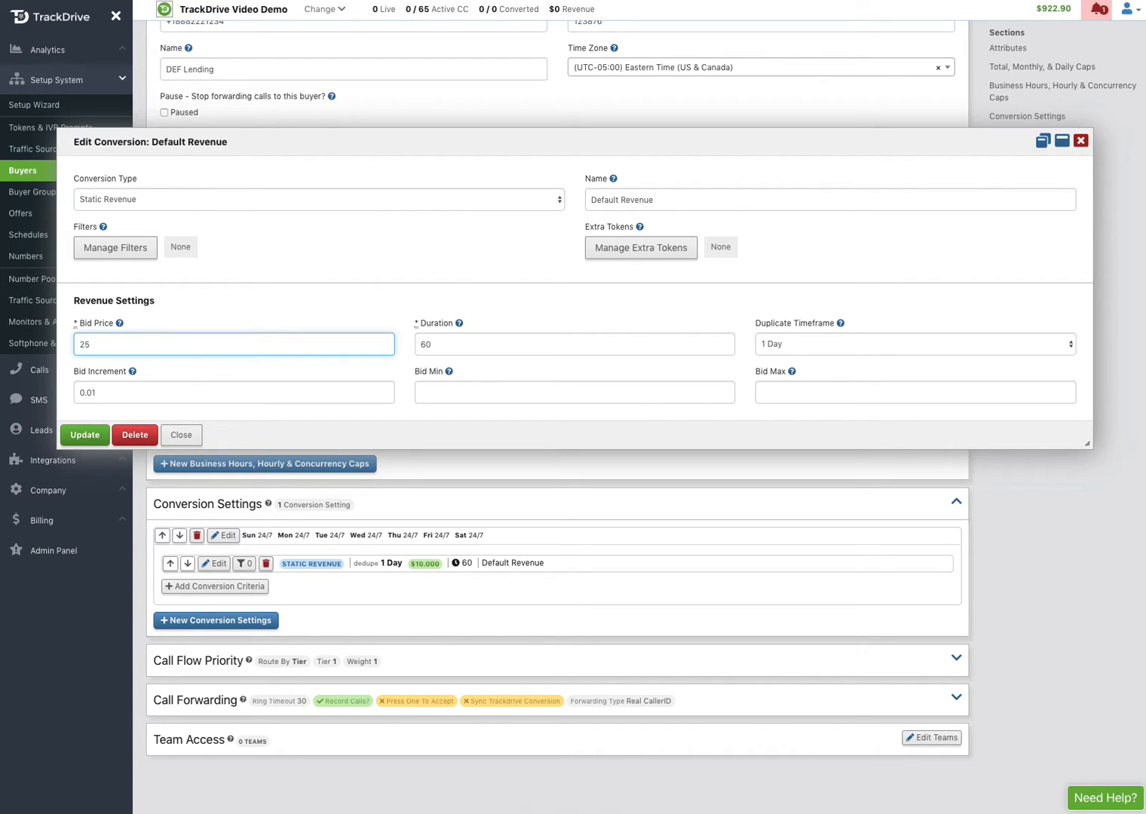
click(788, 347)
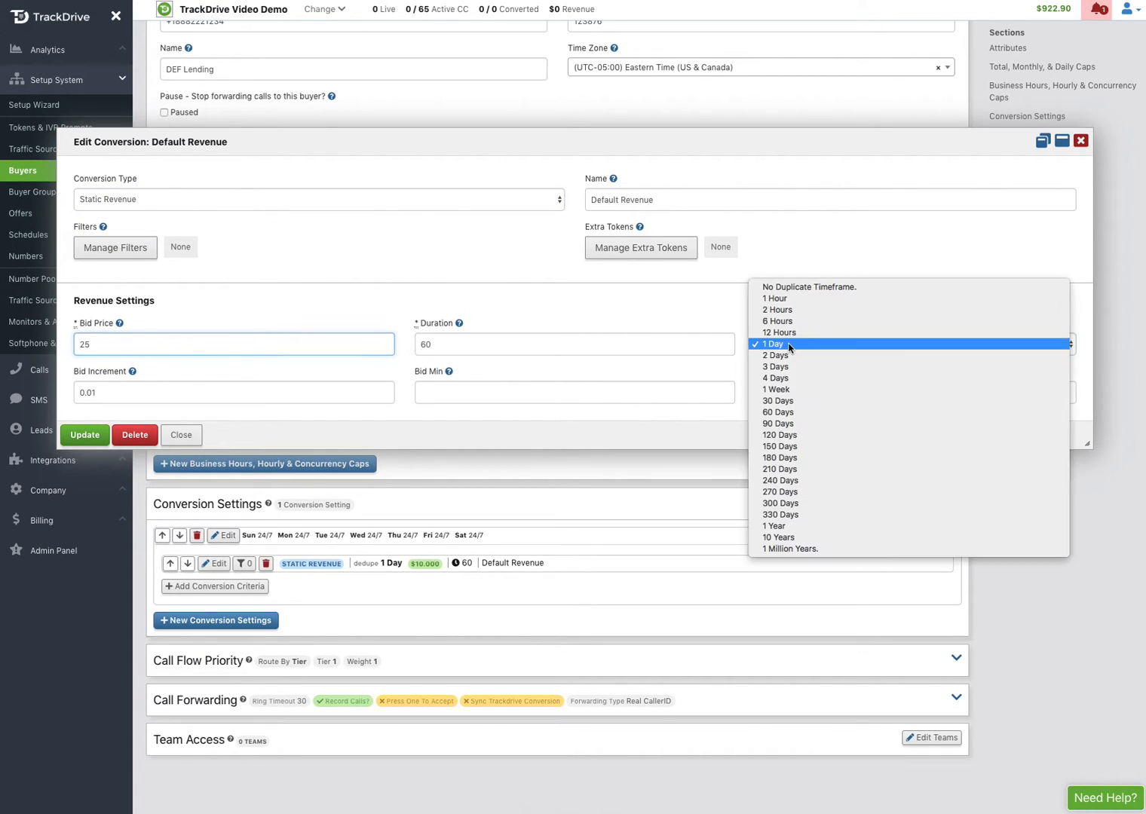
click(778, 400)
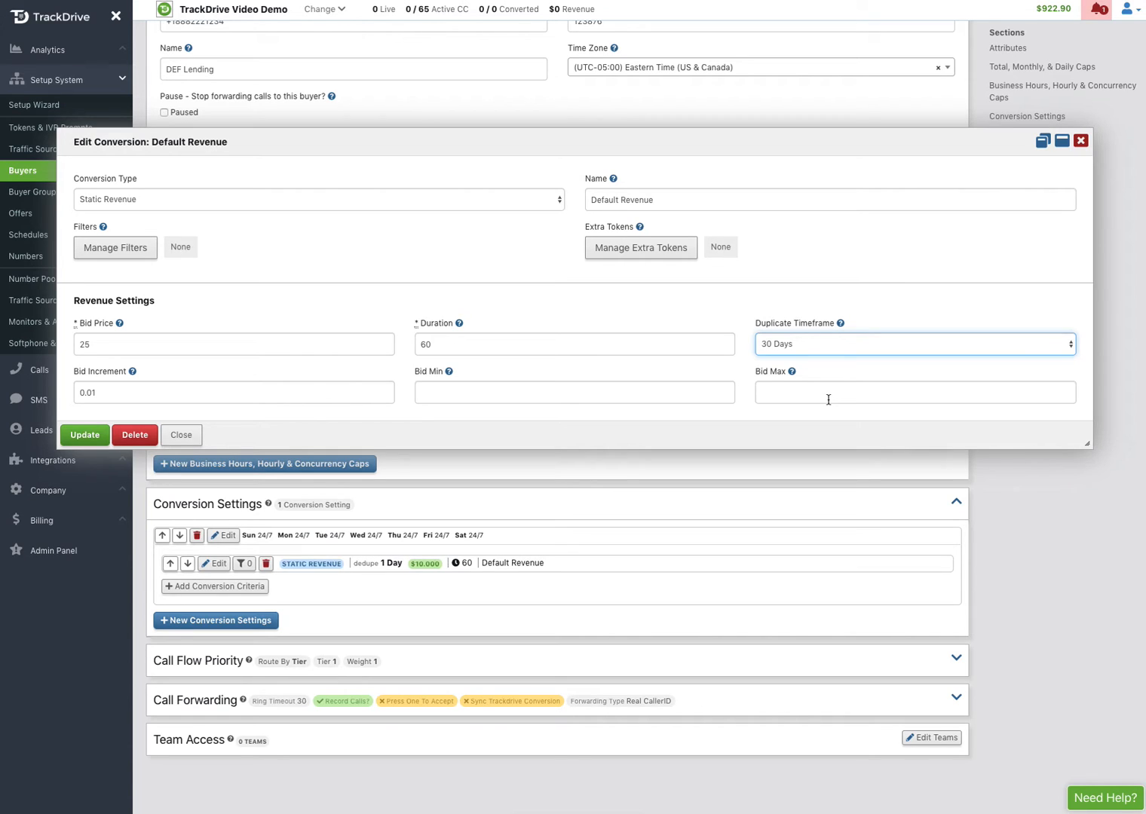
Step: Set Default Revenue's bid increment to .25, bid min to 25 and bid max to 35, and save the conversion
double_click(121, 394)
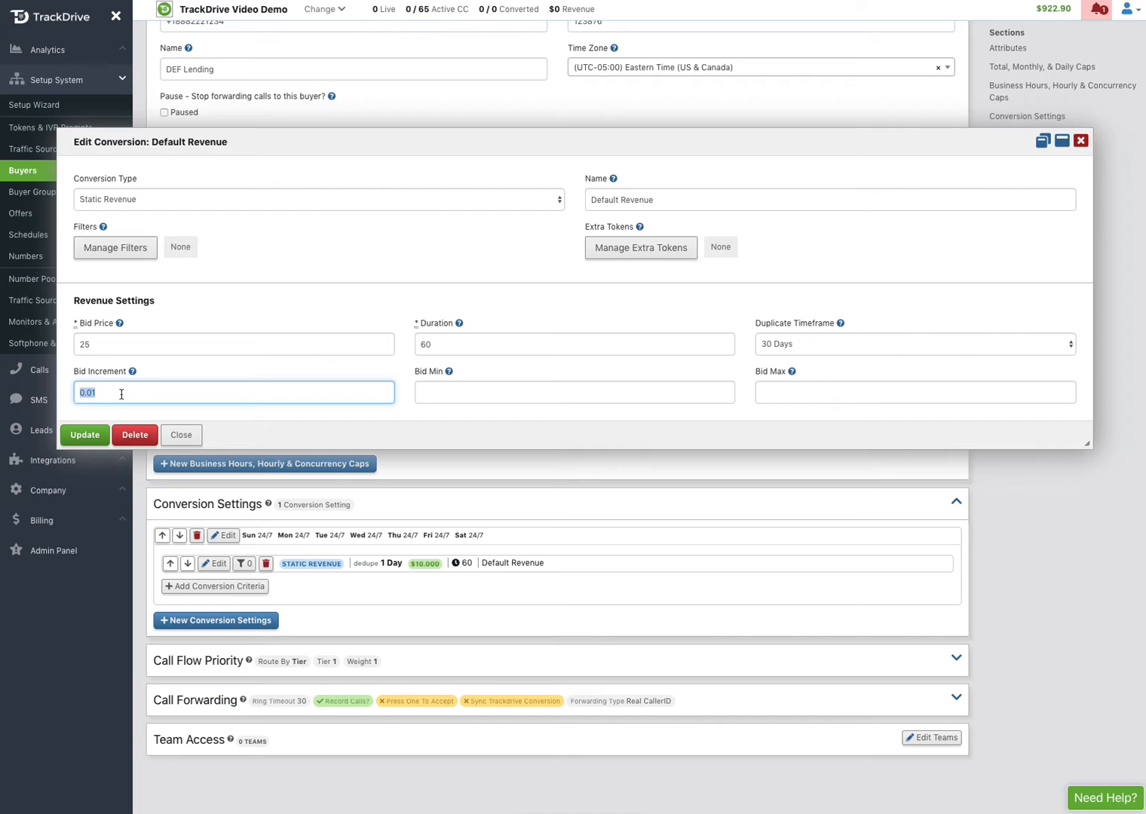
text(.25)
click(439, 398)
text(25)
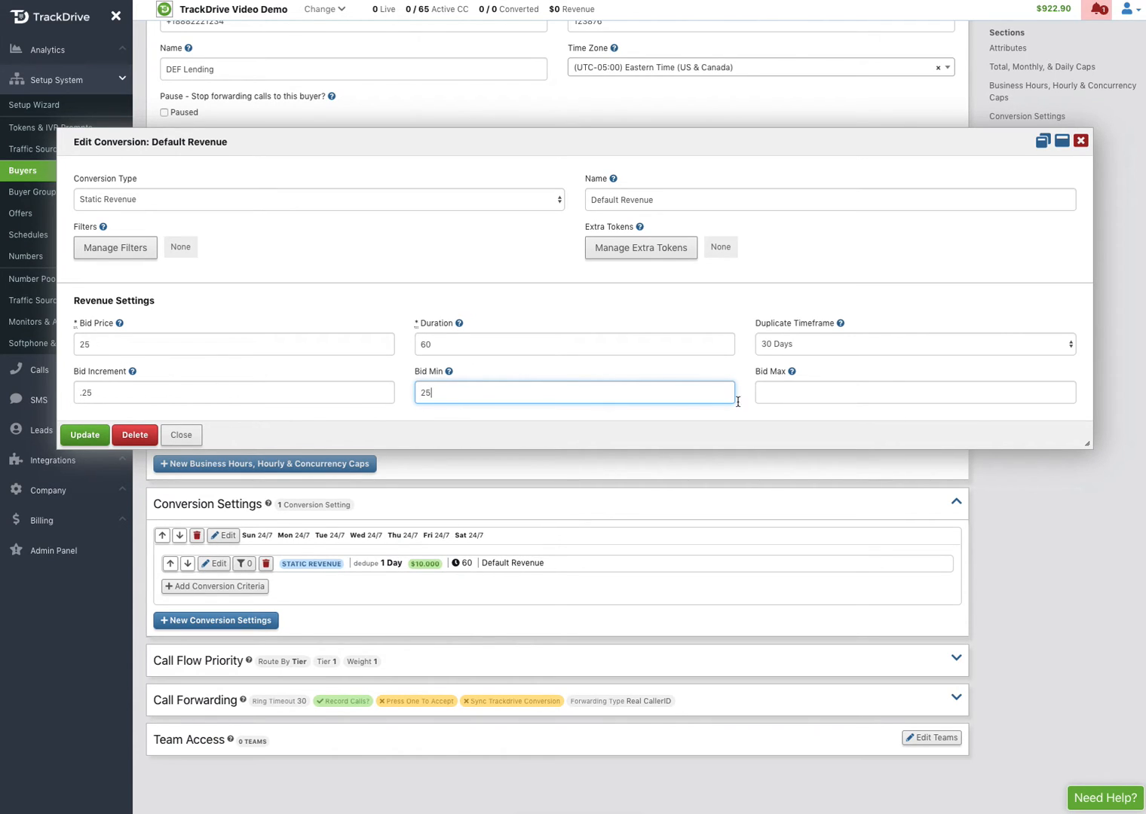
click(773, 393)
text(35)
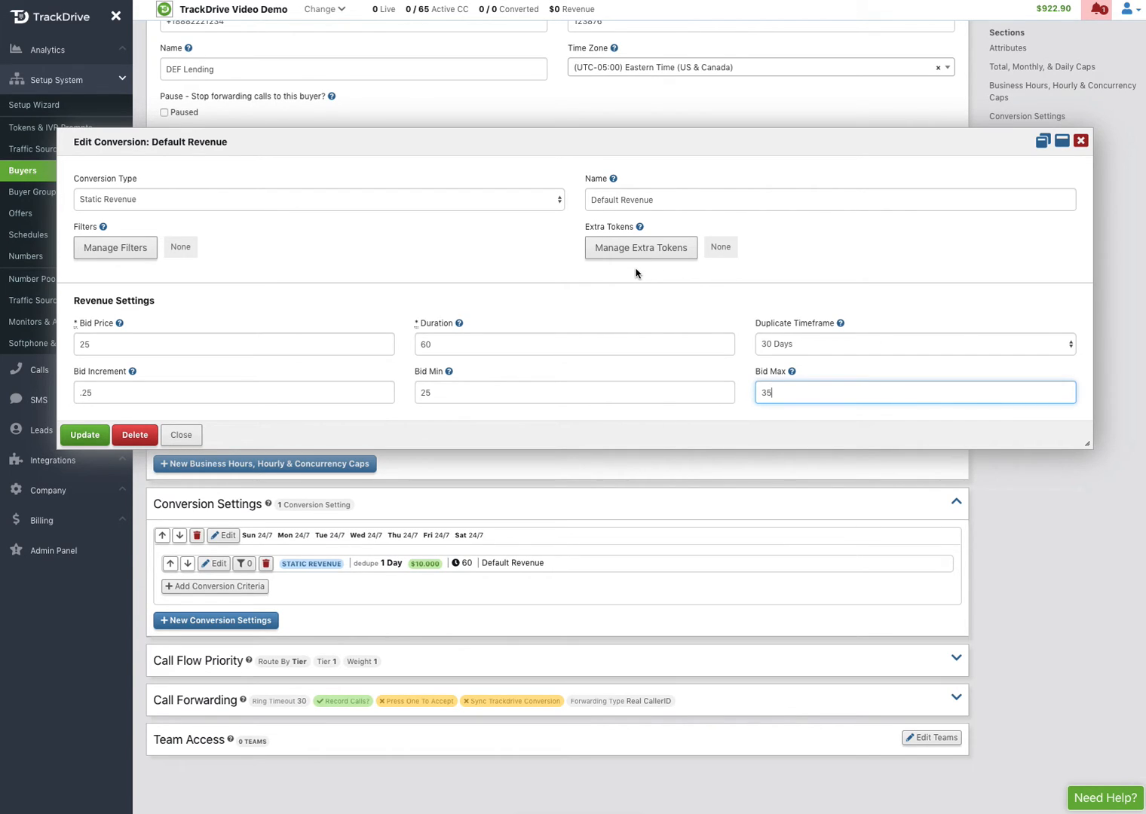
click(82, 439)
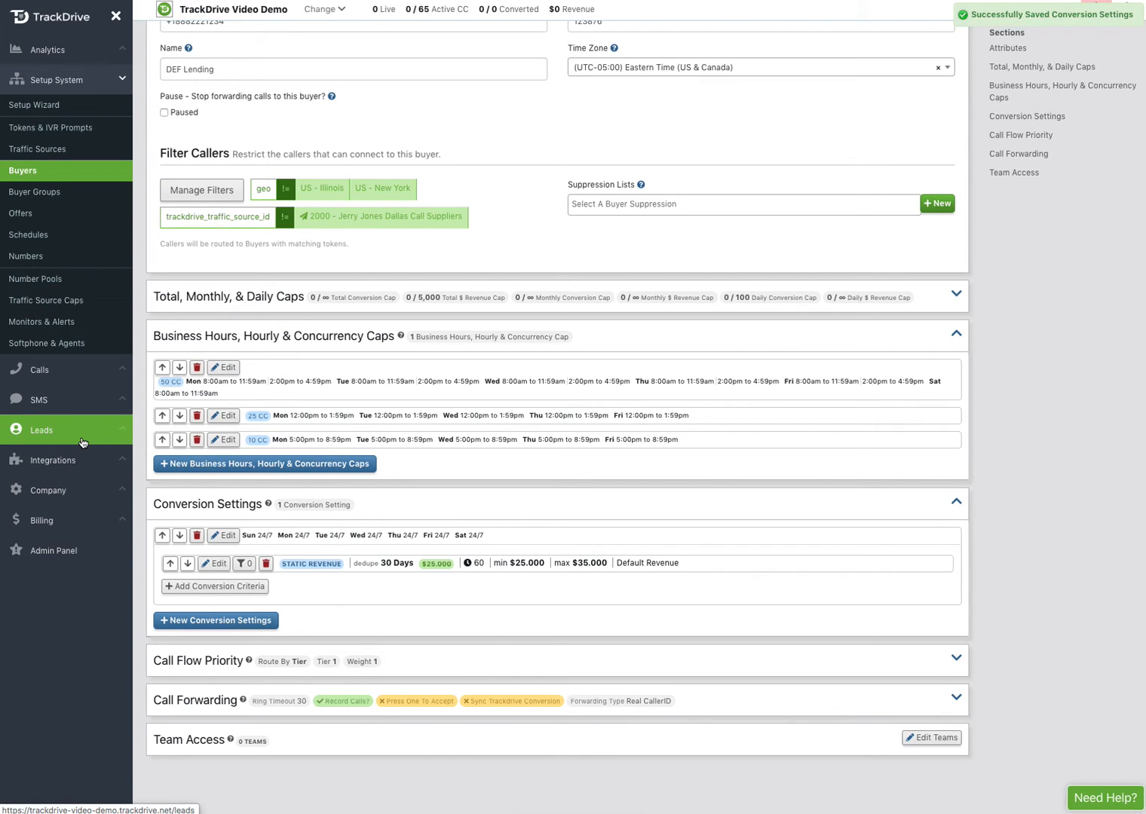
Step: Add a new conversion criteria entry named "Traffic Sources for higher pay"
click(224, 586)
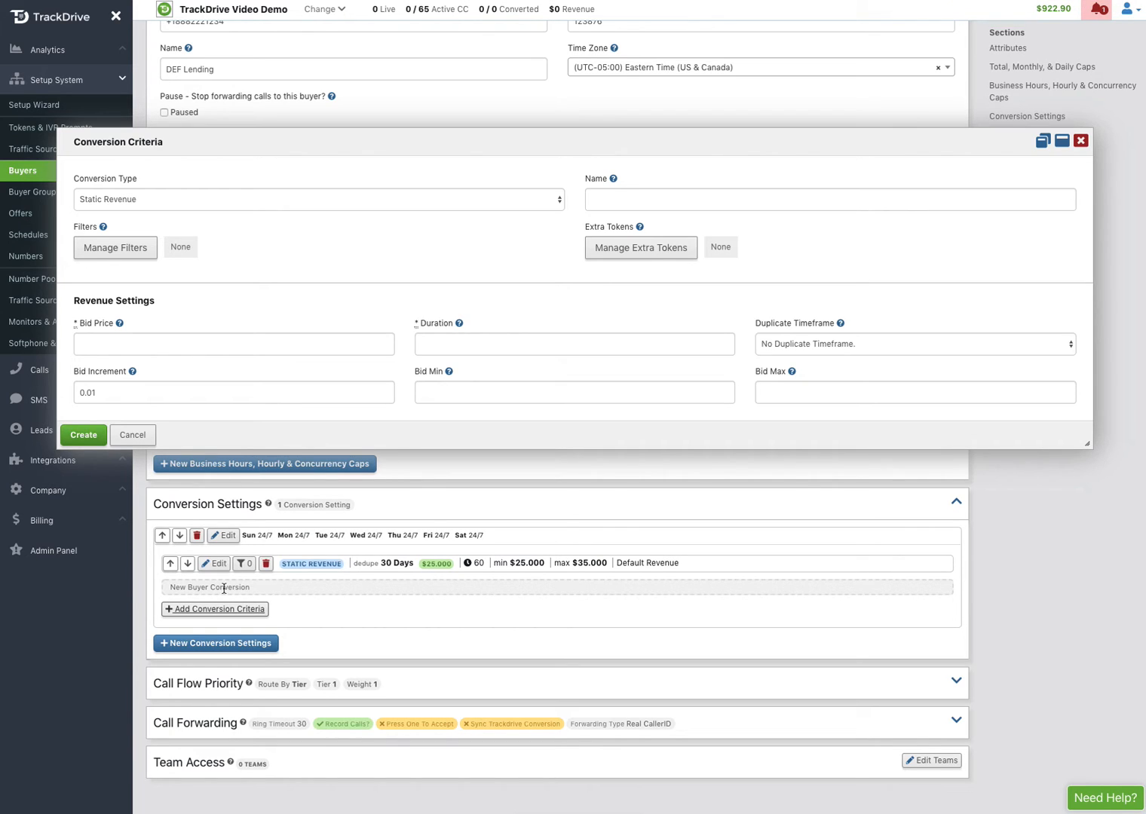
click(624, 201)
text(Traffic Sou)
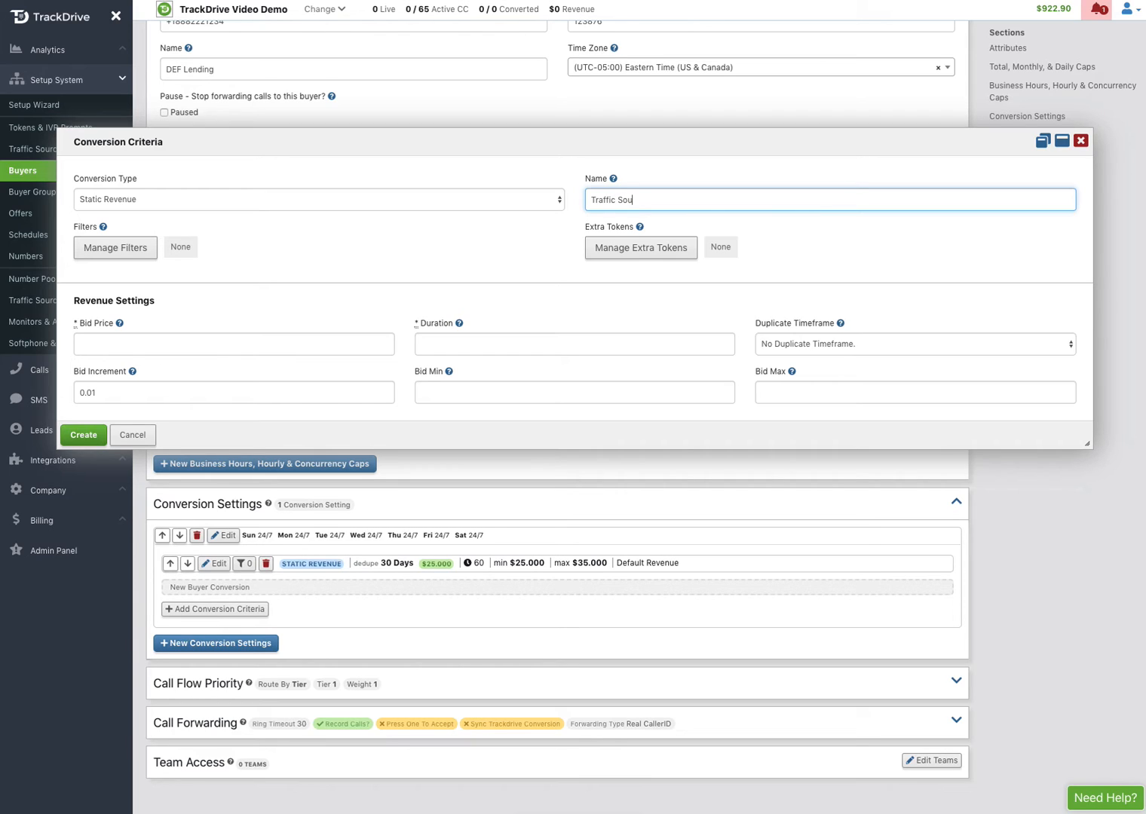
text(rces for higher pay)
Step: Apply a traffic source filter to the new criteria that equals sources 2001 and 9999
click(150, 251)
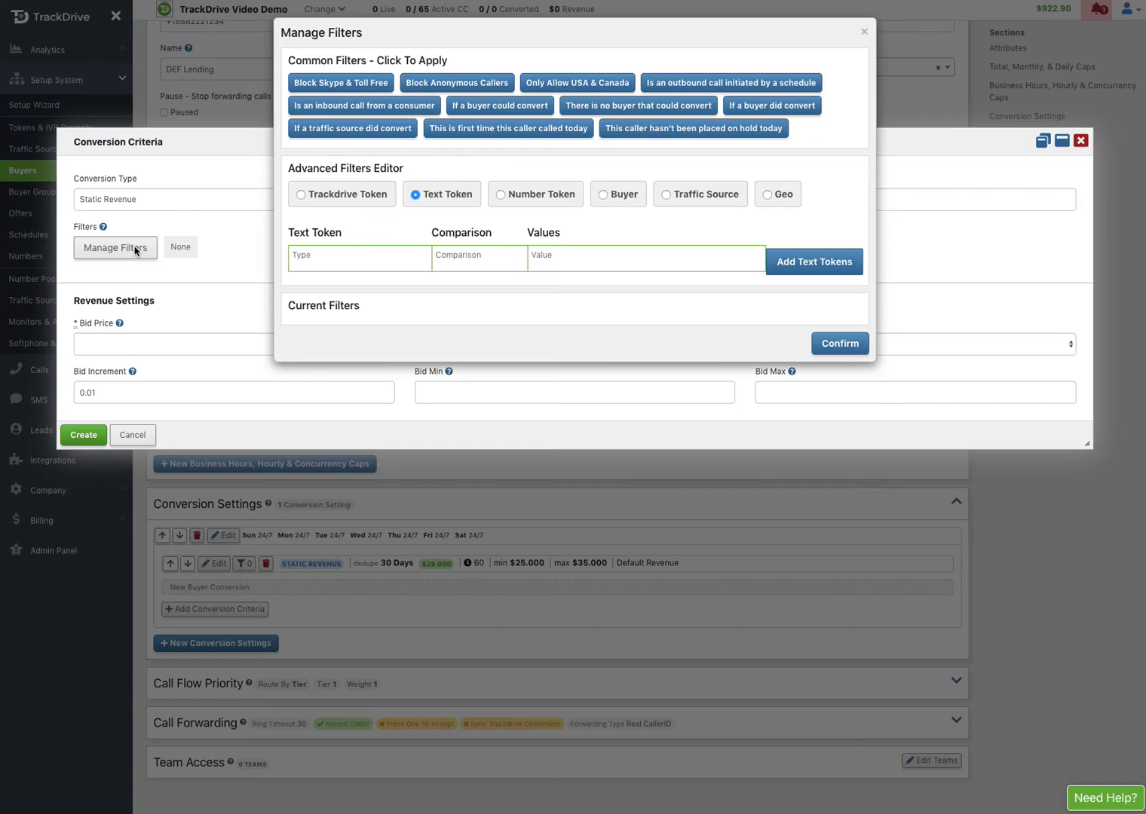
click(664, 194)
click(317, 255)
click(312, 281)
click(407, 259)
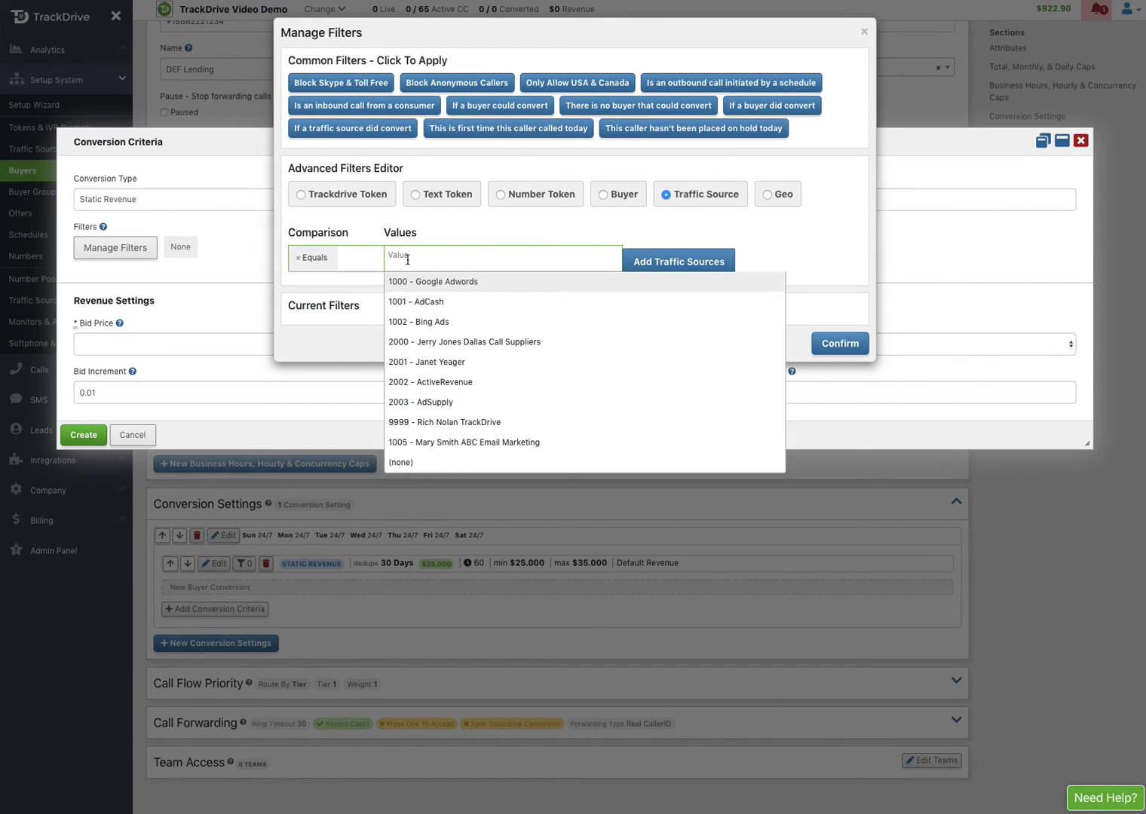
click(445, 362)
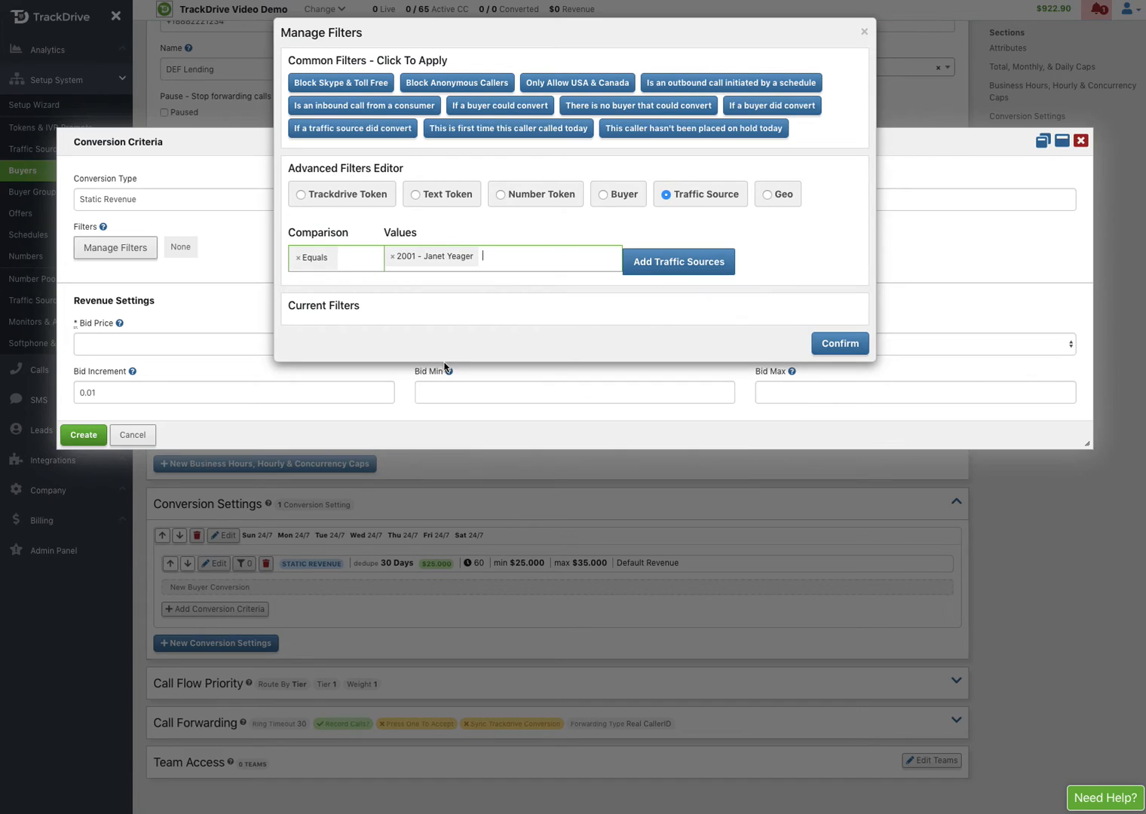
click(517, 265)
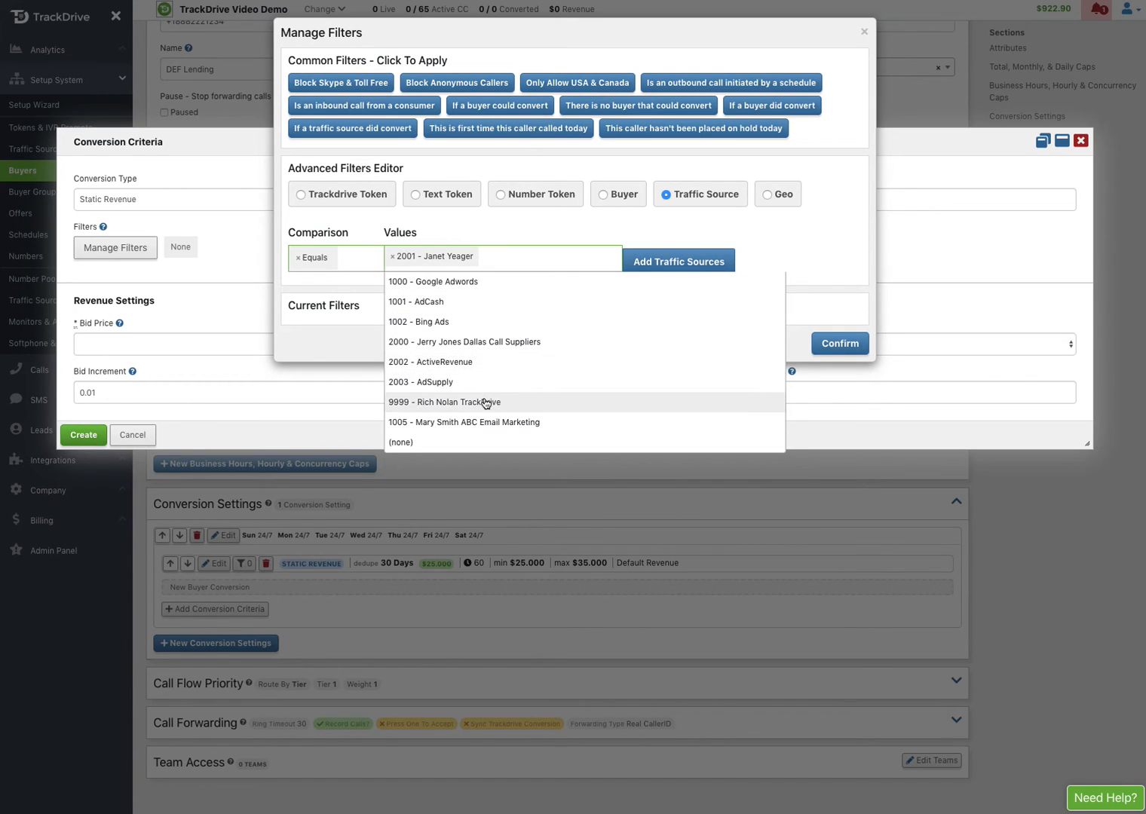
click(486, 402)
click(658, 260)
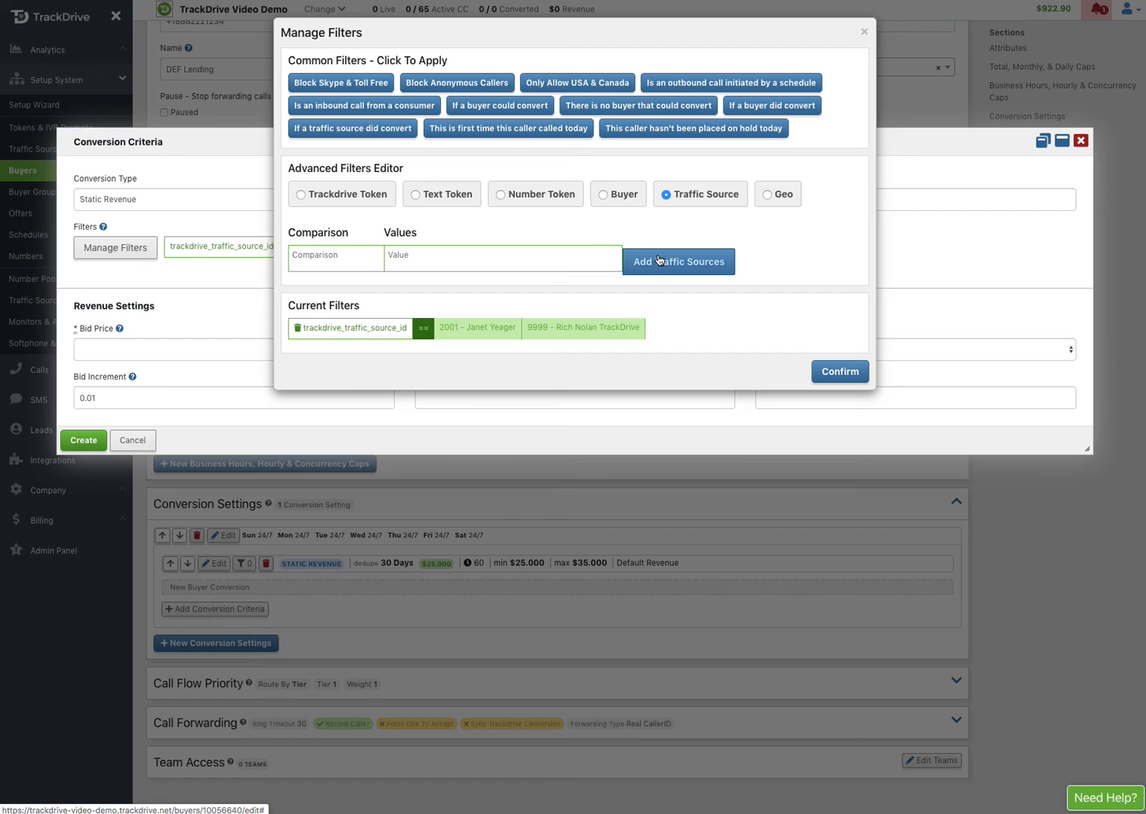
click(839, 373)
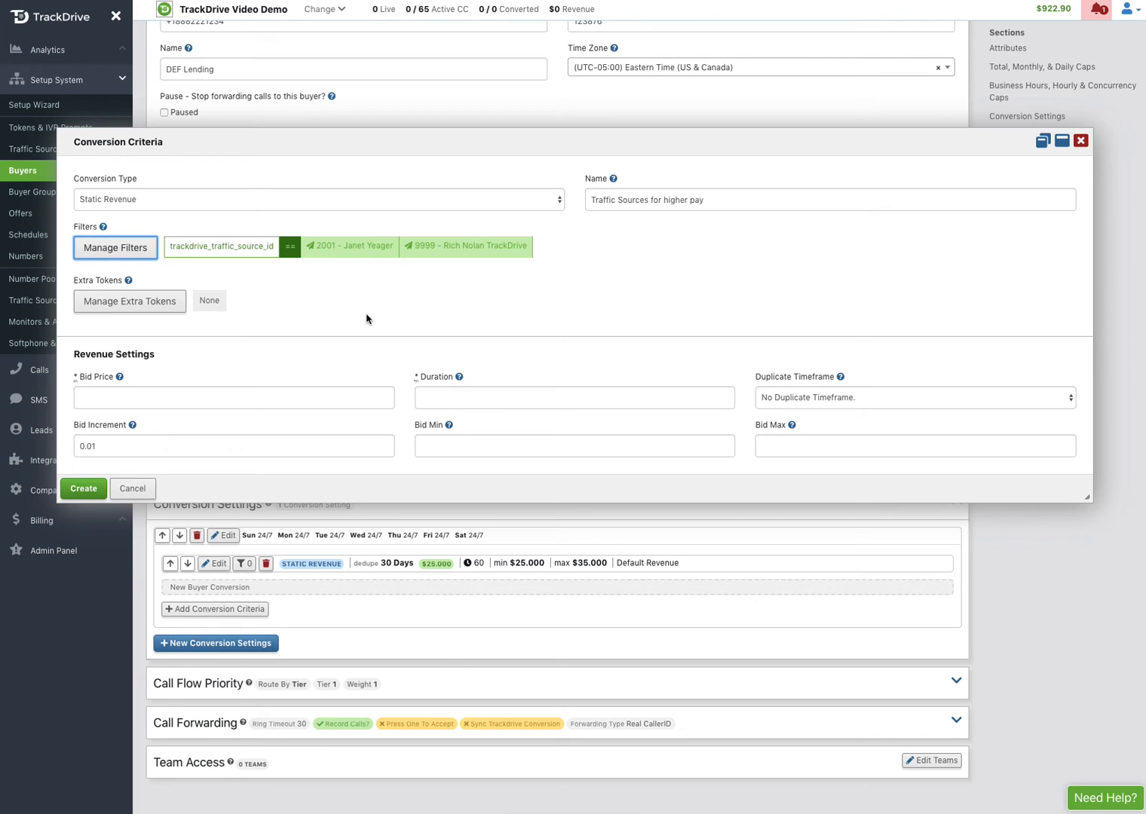
Step: Set the new criteria's bid price to 30, duration to 60 and duplicate timeframe to 30 Days
click(122, 397)
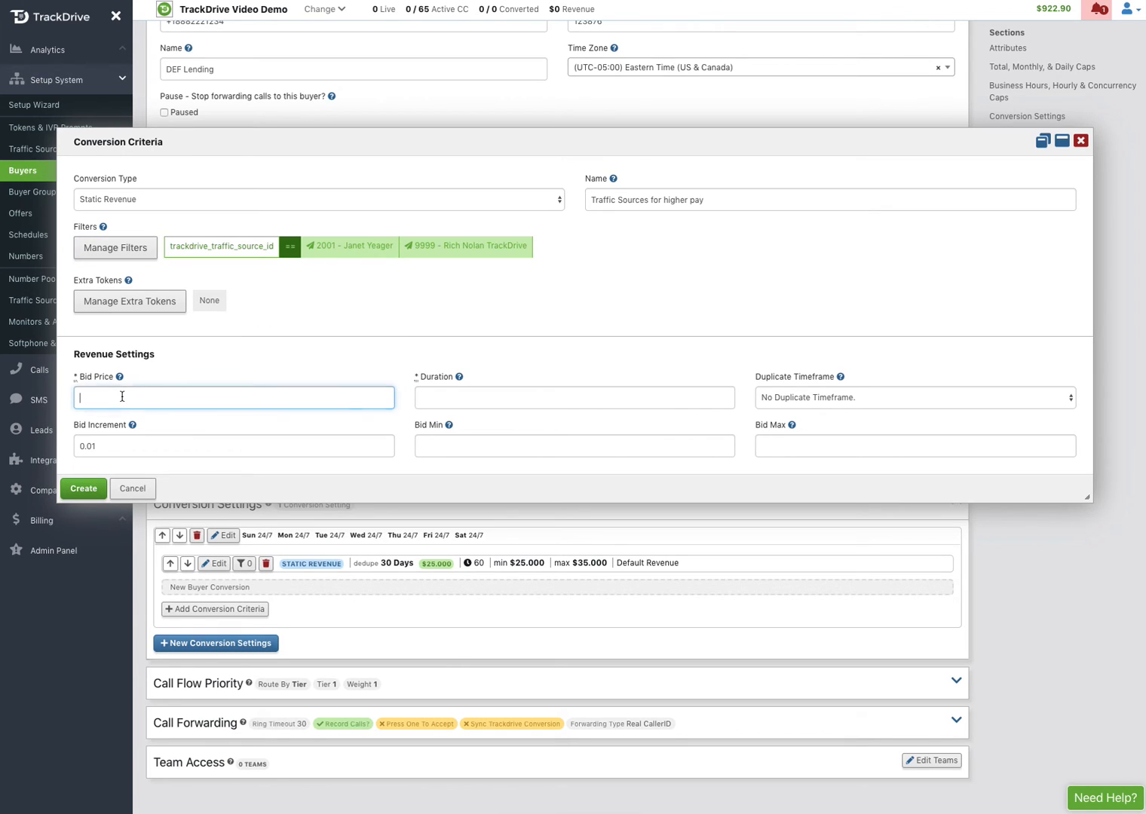
text(30)
click(436, 401)
text(60)
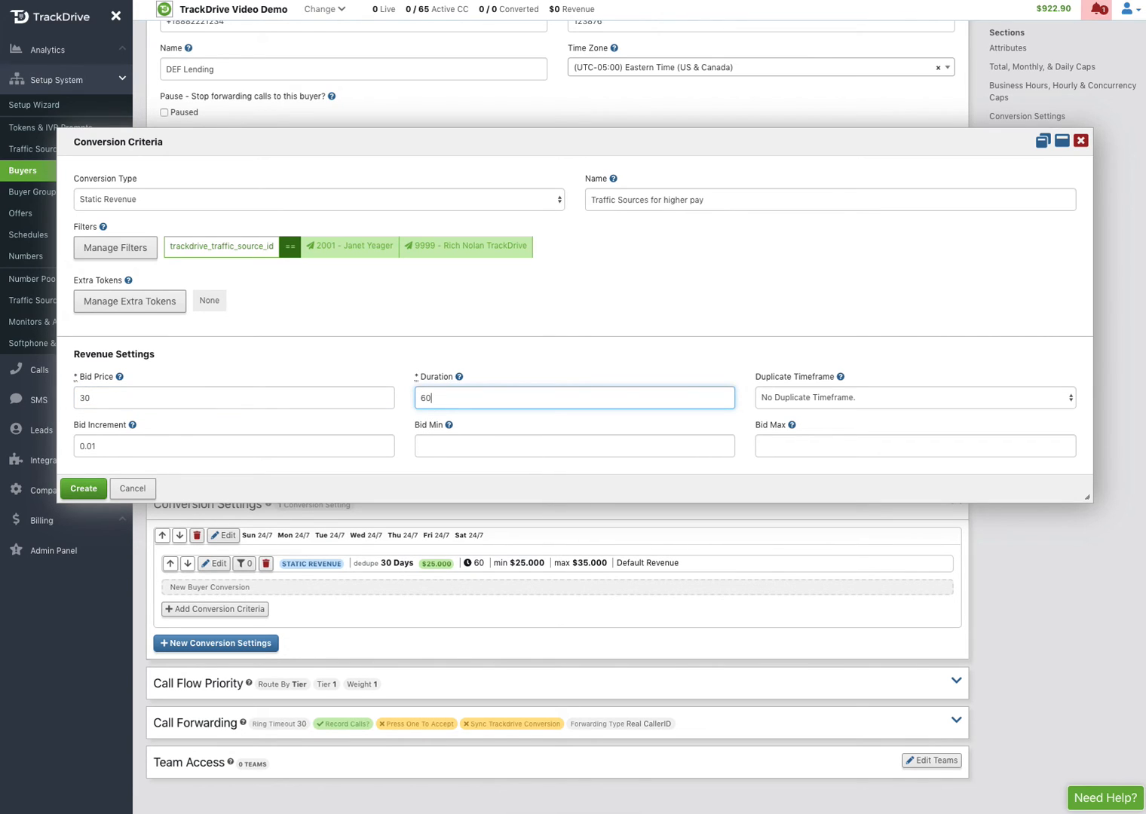
click(811, 404)
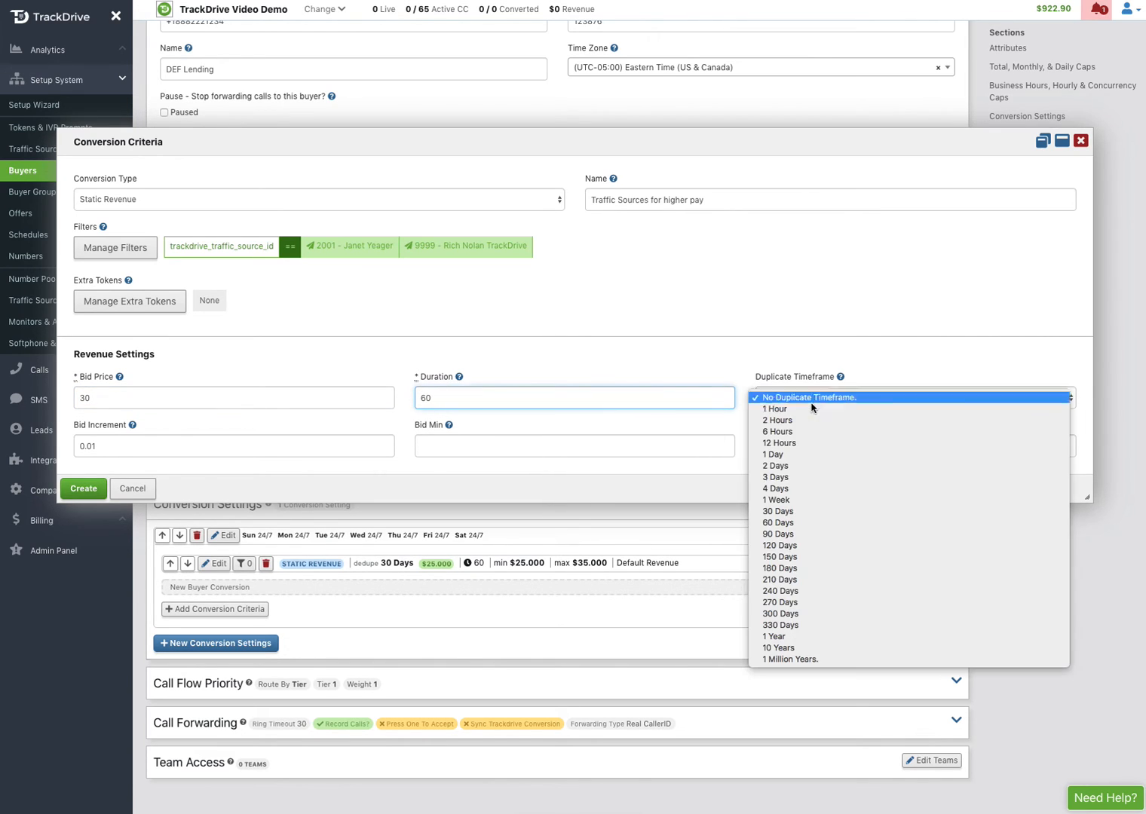
click(792, 512)
Step: Set the bid increment to .25, bid min to 30 and bid max to 40, and create the conversion criteria
key(Tab)
text(.25)
click(433, 446)
text(30)
click(774, 450)
text(40)
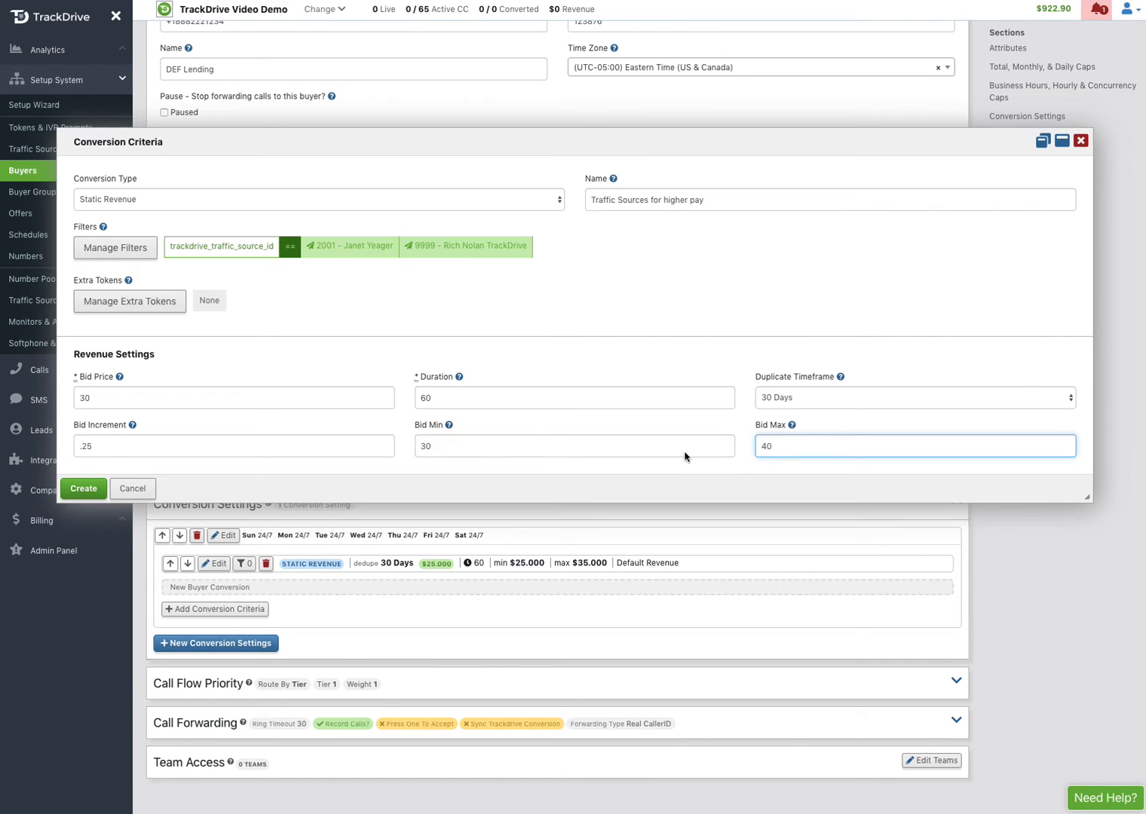
click(93, 487)
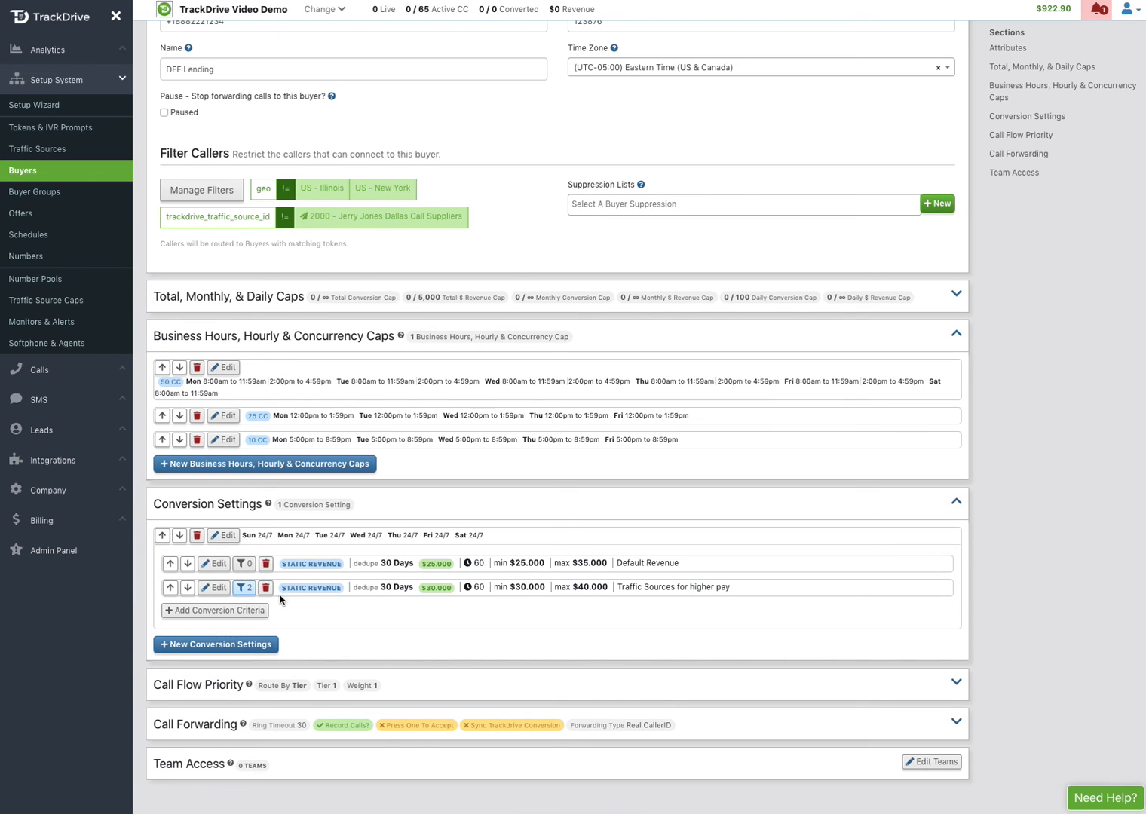
Step: Move the "Traffic Sources for higher pay" criteria above Default Revenue and check its filters
mouse_move(242, 594)
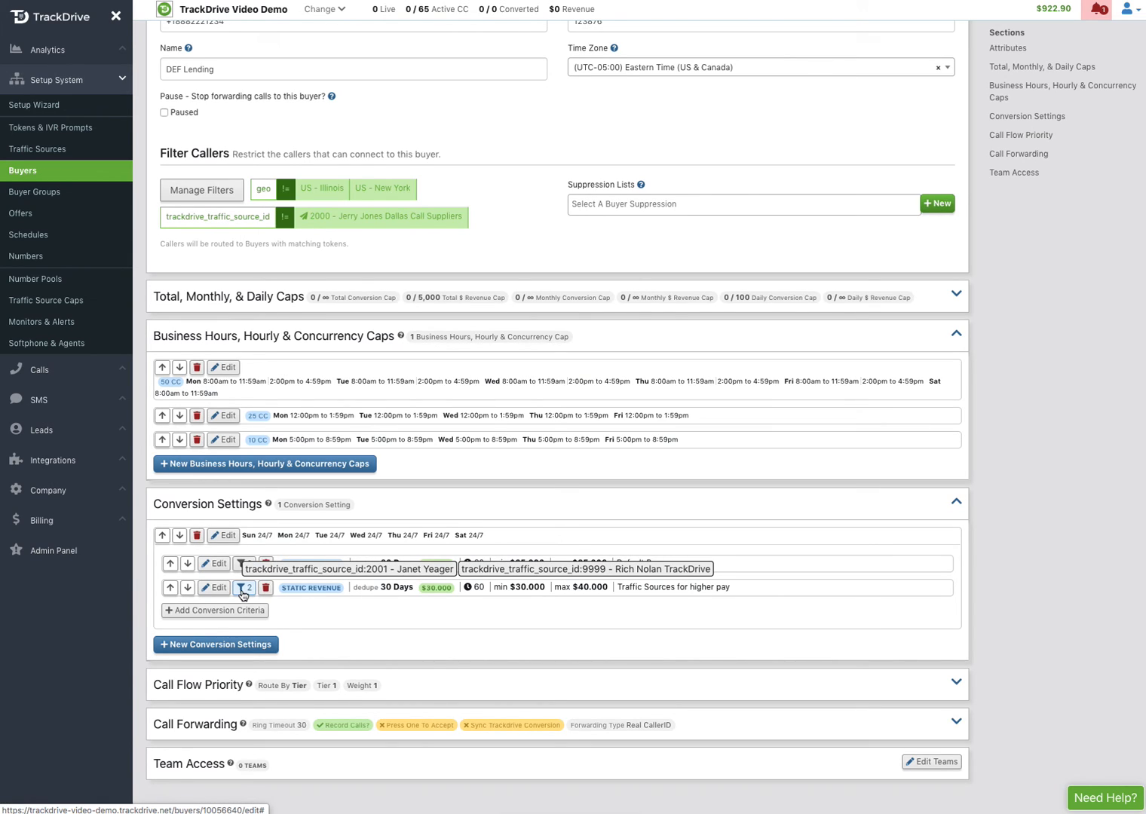
click(170, 589)
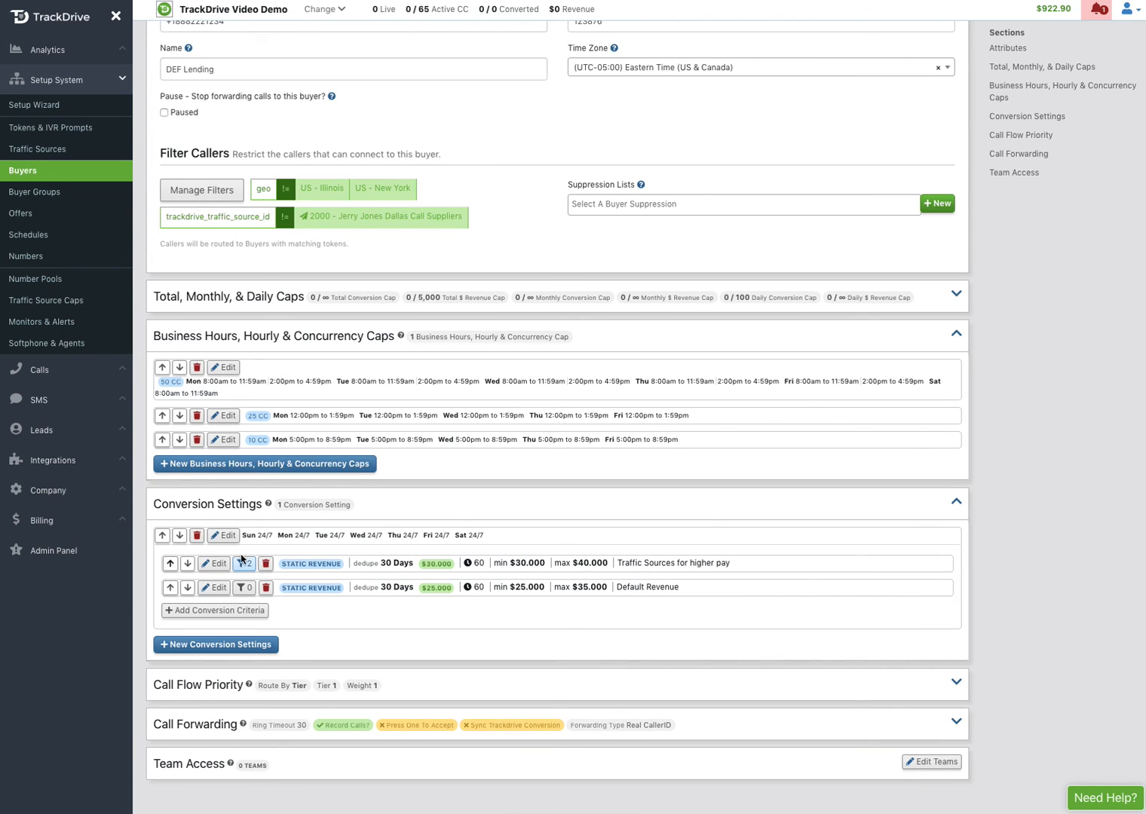
mouse_move(243, 565)
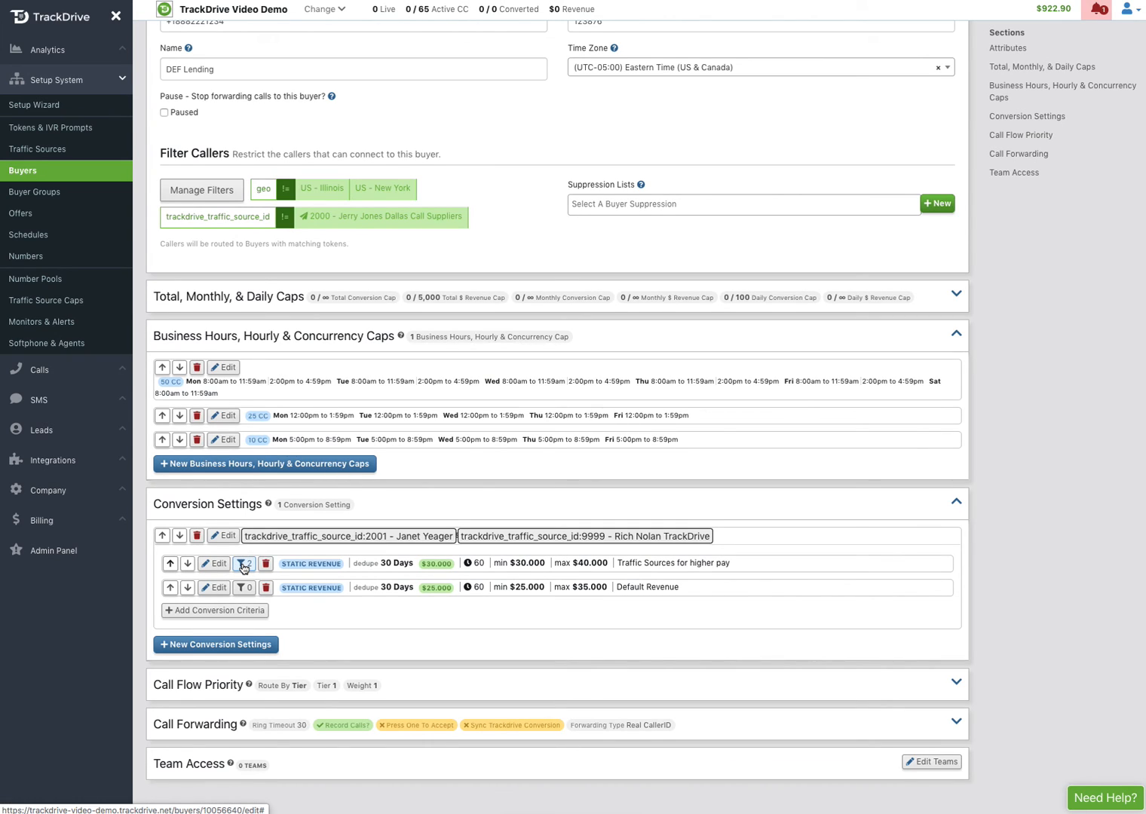